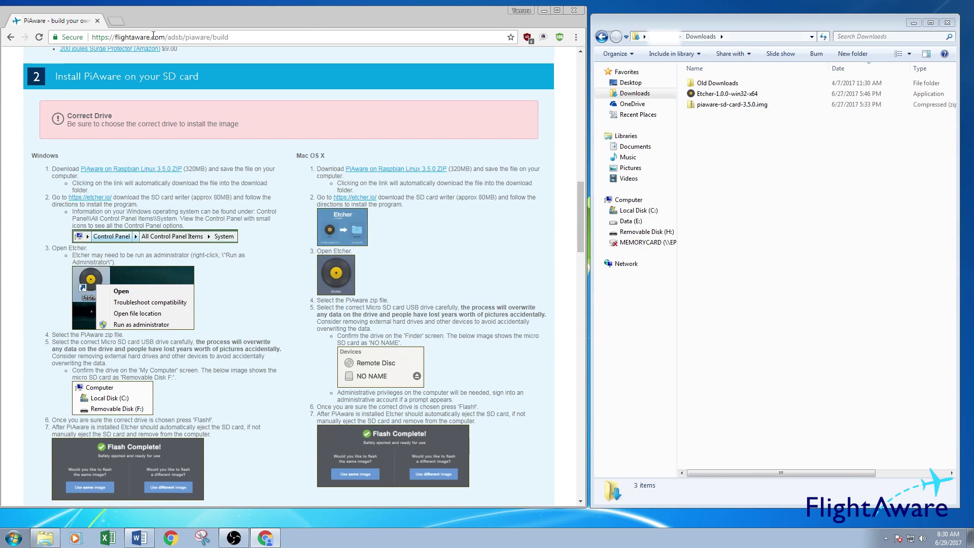
- Download the 'PiAware on Raspbian Linux 3.5.0 ZIP' image from the FlightAware build page
{"action": "left_click", "coordinate": [116, 172]}
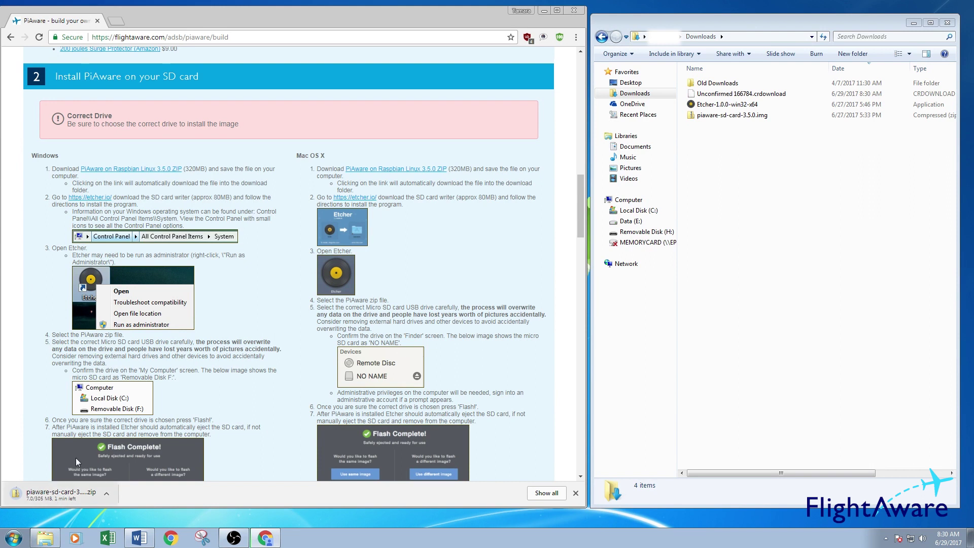
- Open etcher.io in a new Chrome tab and view the list of other Etcher download versions
{"action": "right_click", "coordinate": [89, 200]}
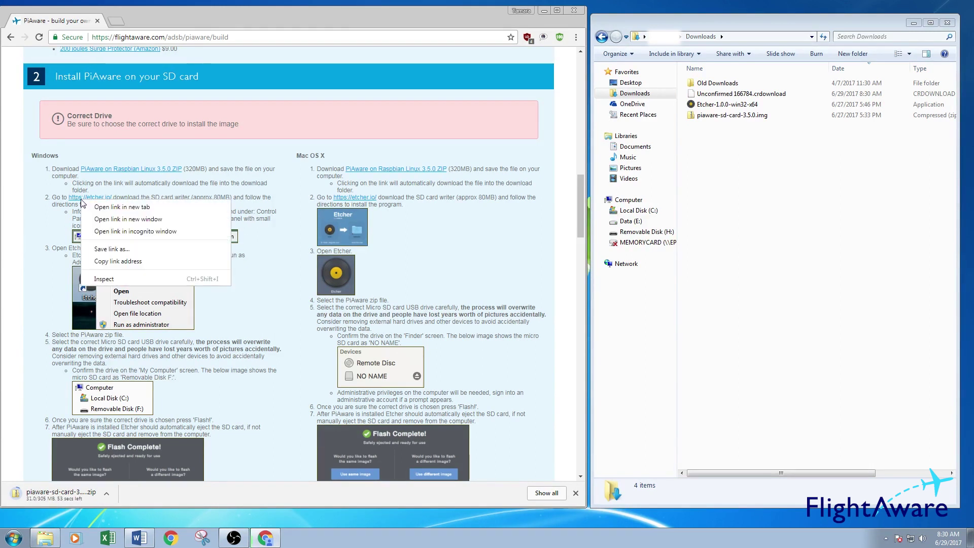
{"action": "left_click", "coordinate": [106, 209]}
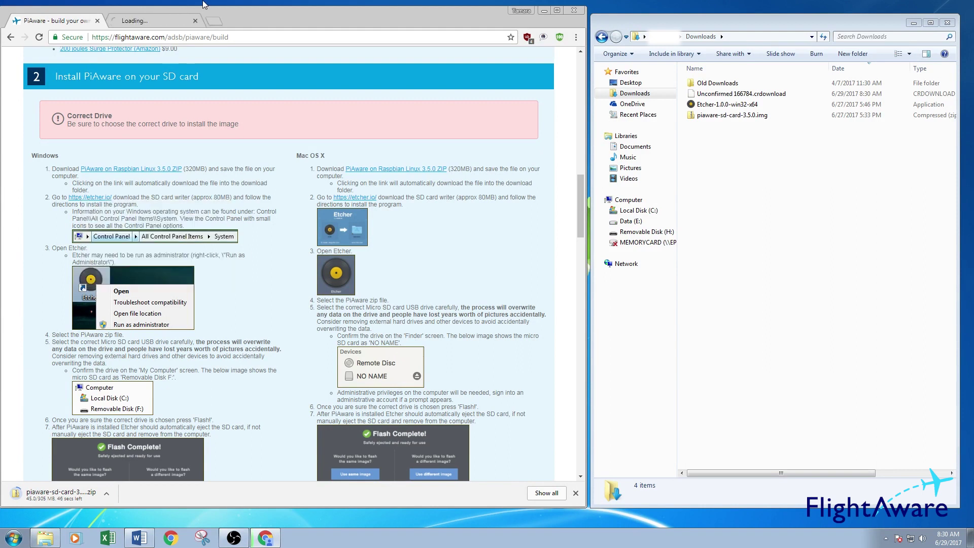
{"action": "left_click", "coordinate": [161, 17]}
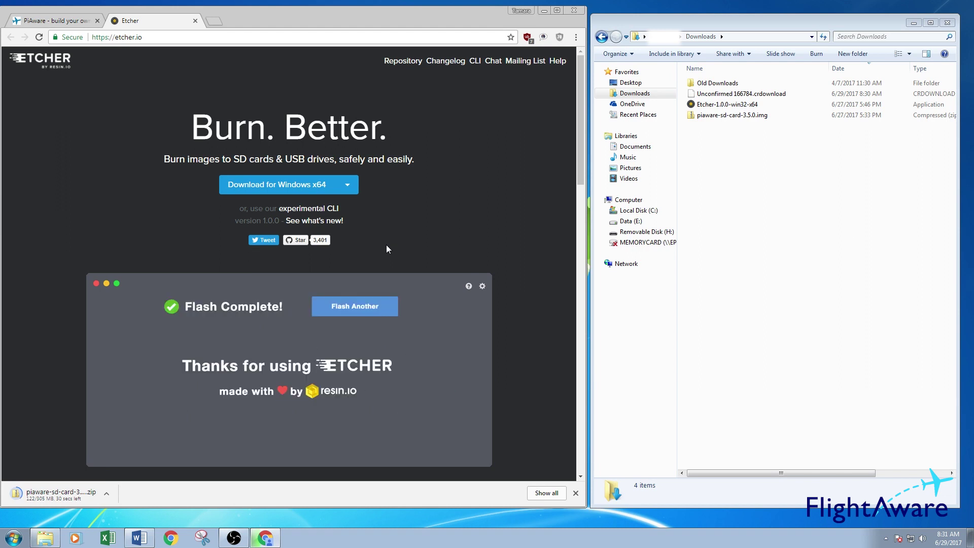
{"action": "left_click", "coordinate": [346, 185]}
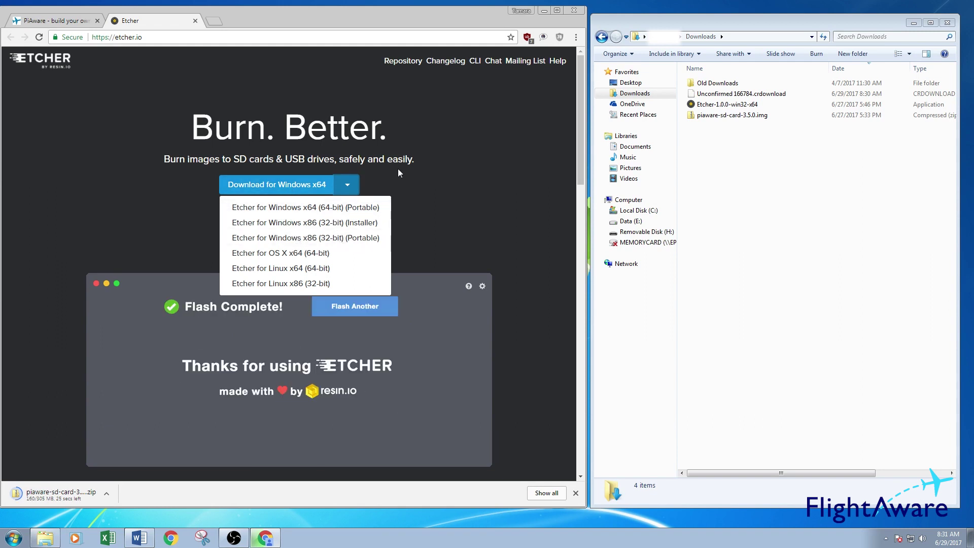
{"action": "left_click", "coordinate": [354, 182]}
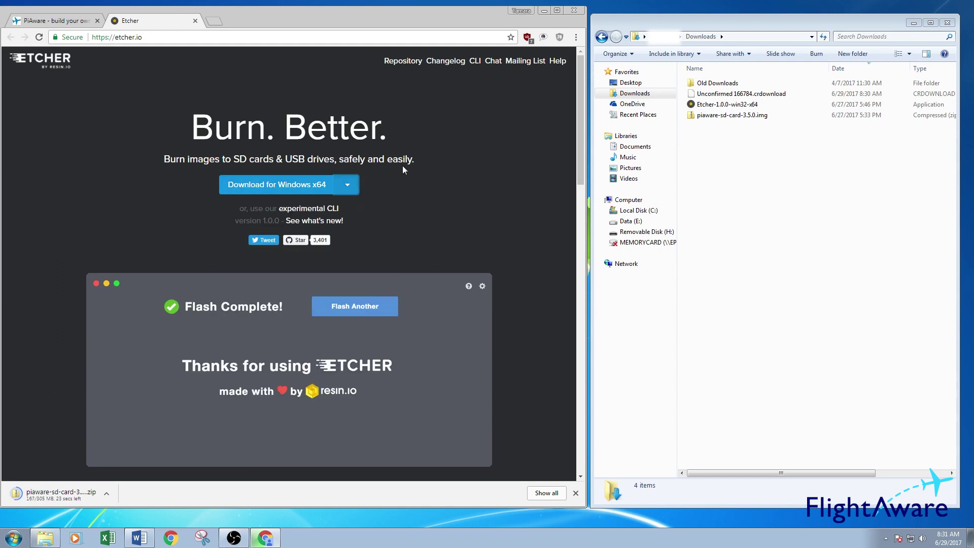
{"action": "left_click", "coordinate": [14, 541]}
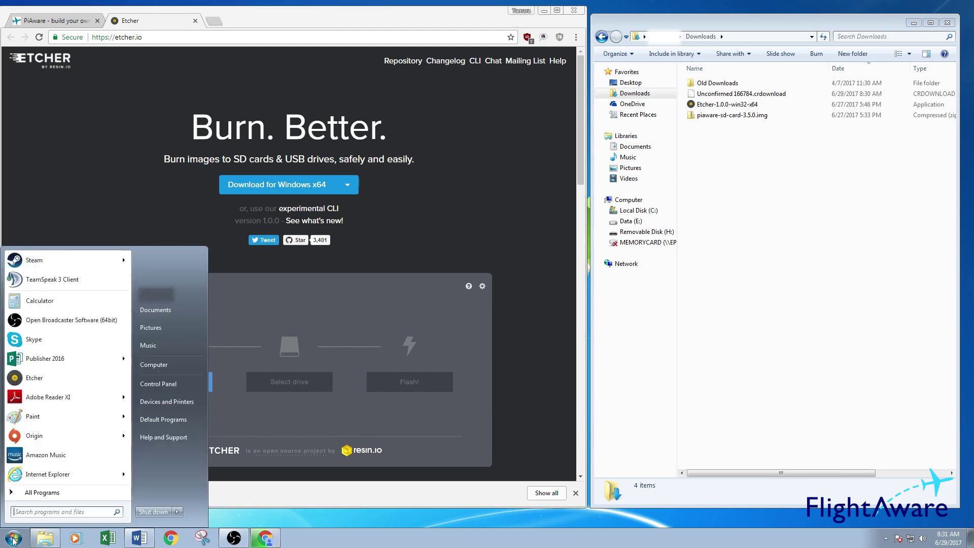
{"action": "left_click", "coordinate": [162, 387]}
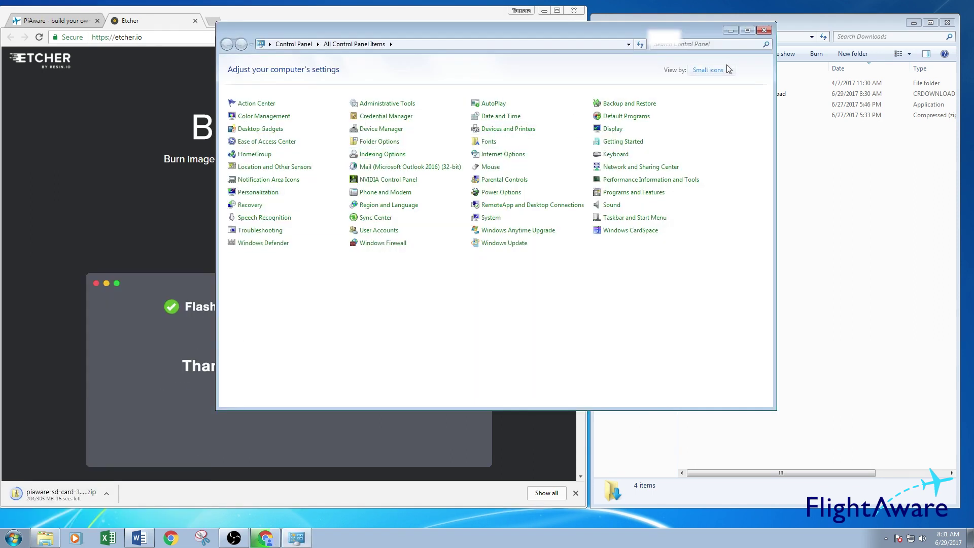
{"action": "left_click", "coordinate": [729, 69]}
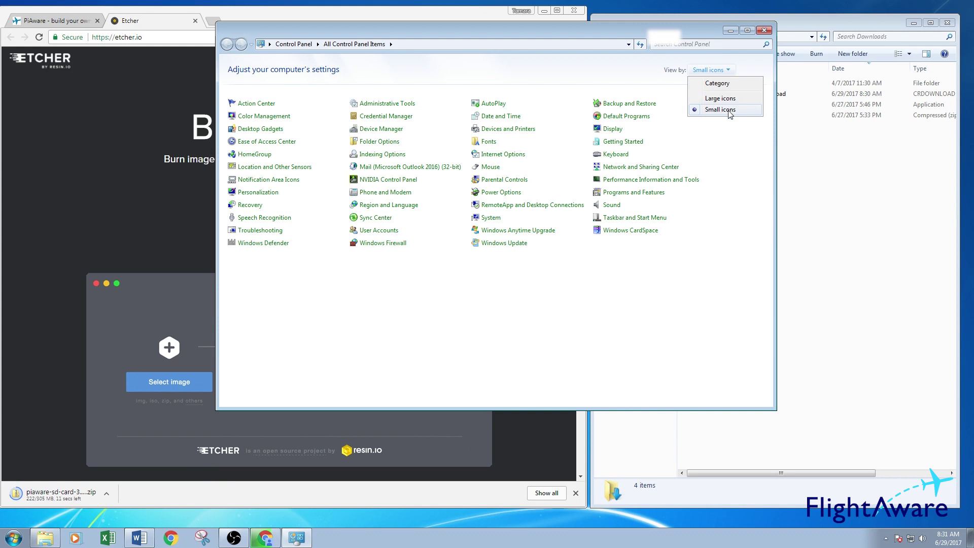
{"action": "left_click", "coordinate": [553, 335]}
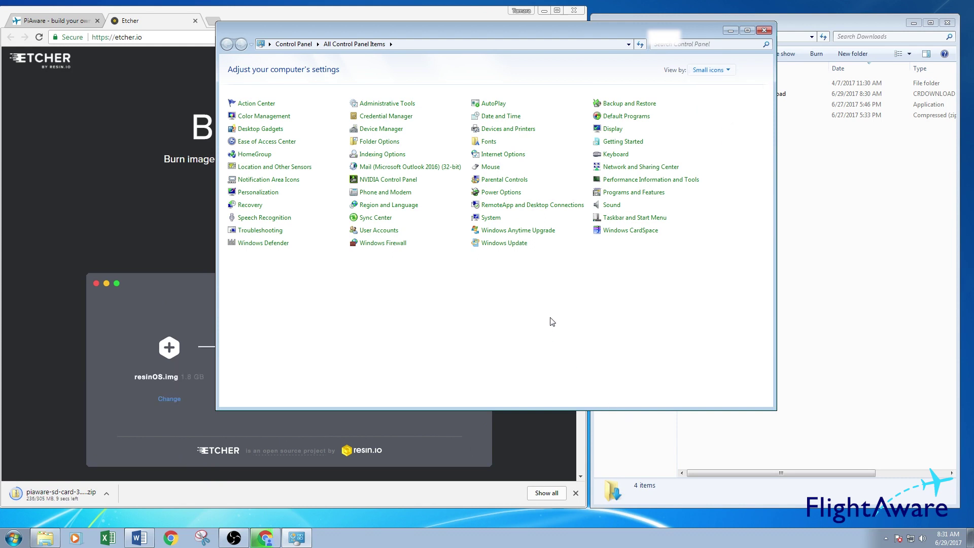
{"action": "left_click", "coordinate": [490, 219]}
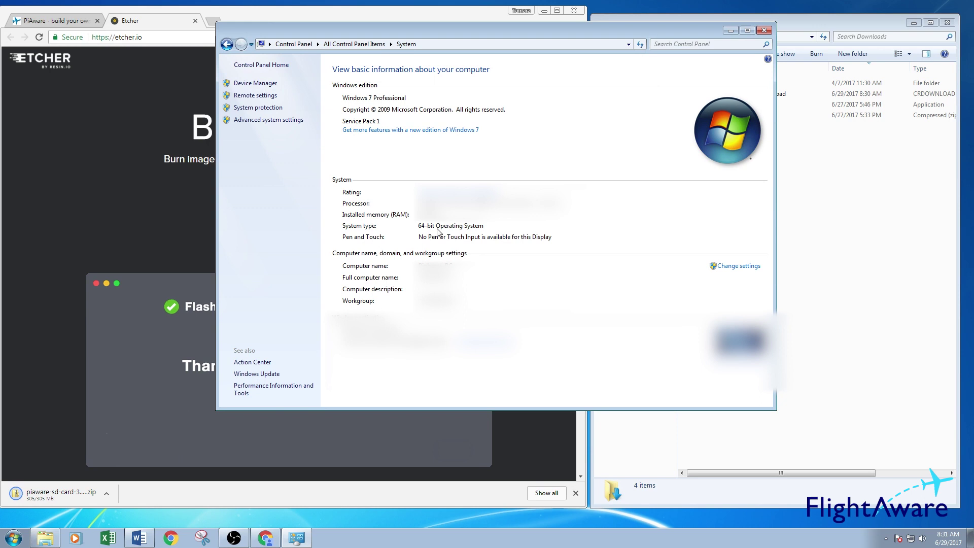
- Close the System window, download Etcher for Windows x64, and return to the PiAware tab
{"action": "left_click", "coordinate": [764, 31]}
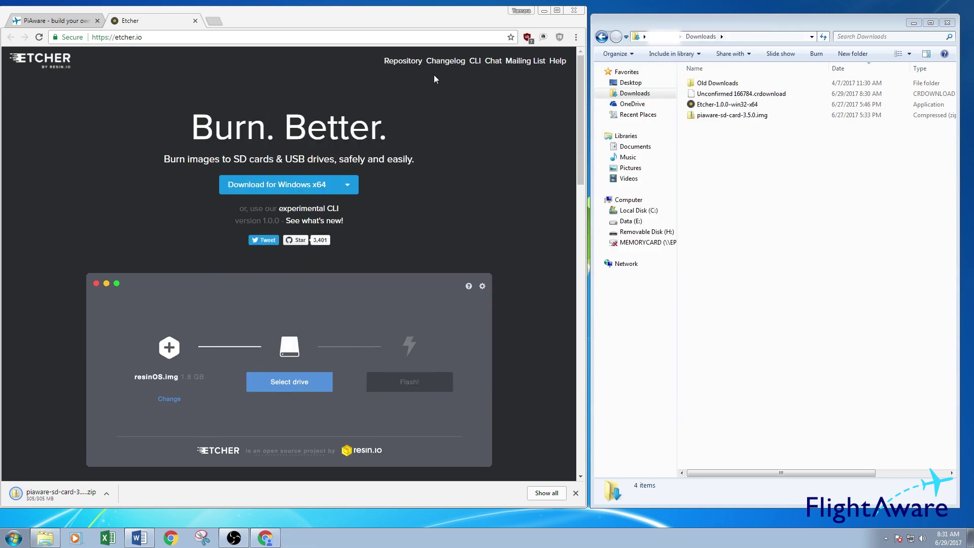
{"action": "left_click", "coordinate": [298, 195]}
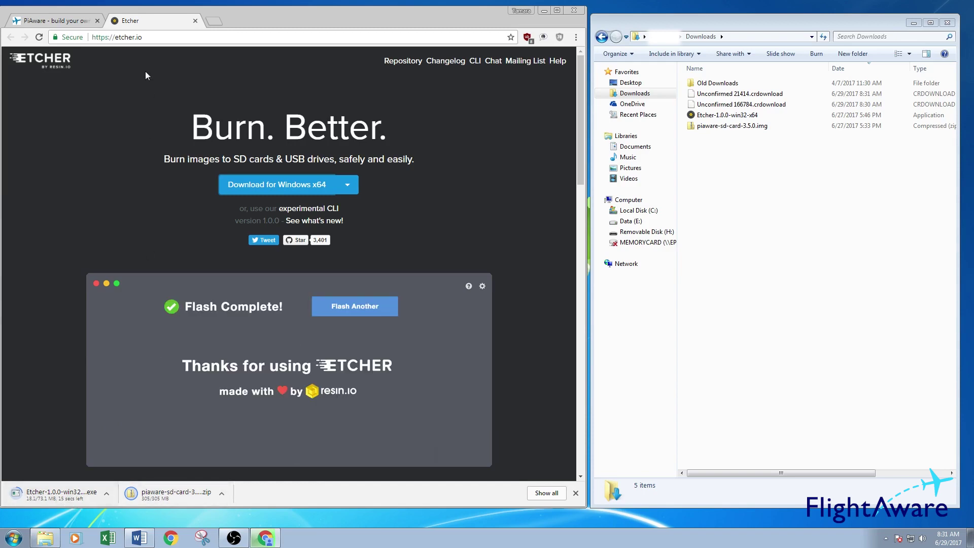
{"action": "left_click", "coordinate": [54, 23]}
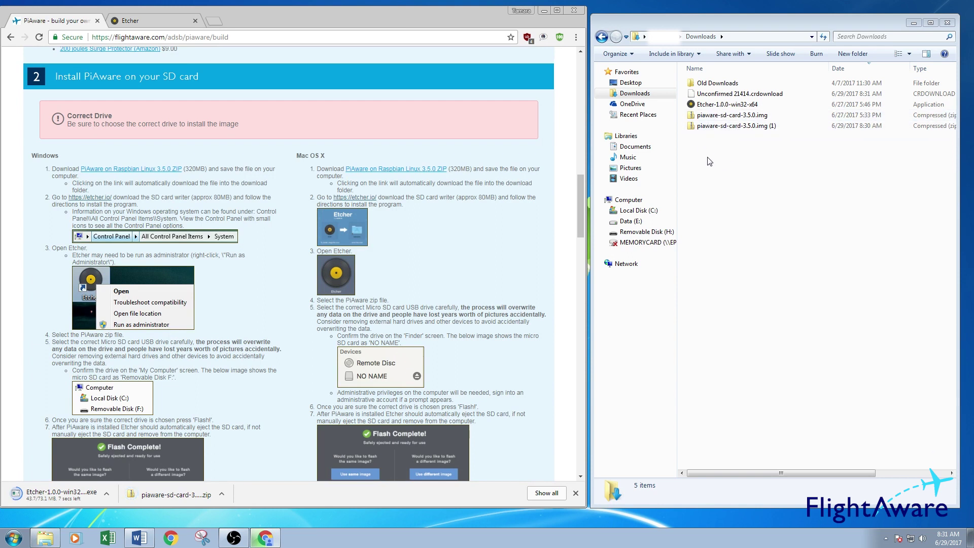
- Run the downloaded Etcher 1.0.0 installer, install it, and launch Etcher on finish
{"action": "double_click", "coordinate": [735, 105]}
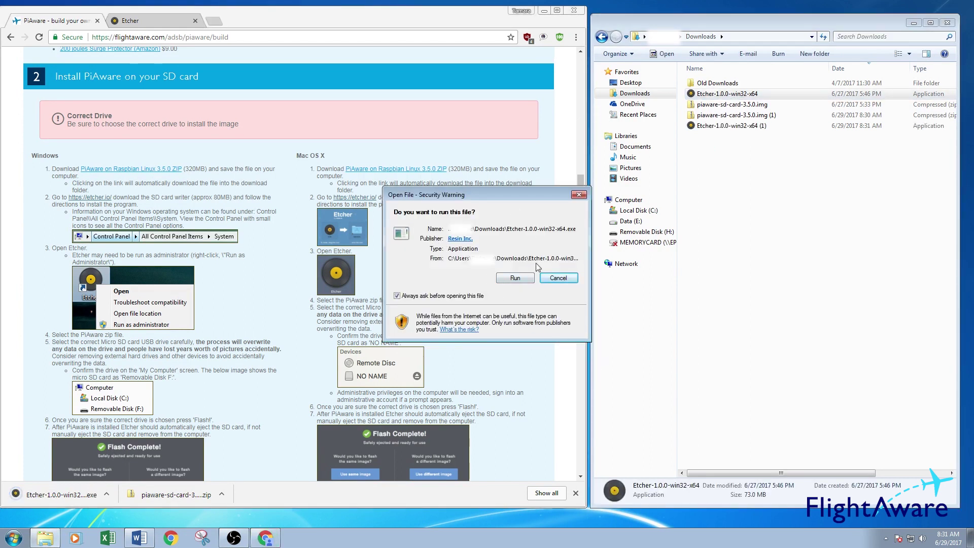
{"action": "left_click", "coordinate": [512, 278]}
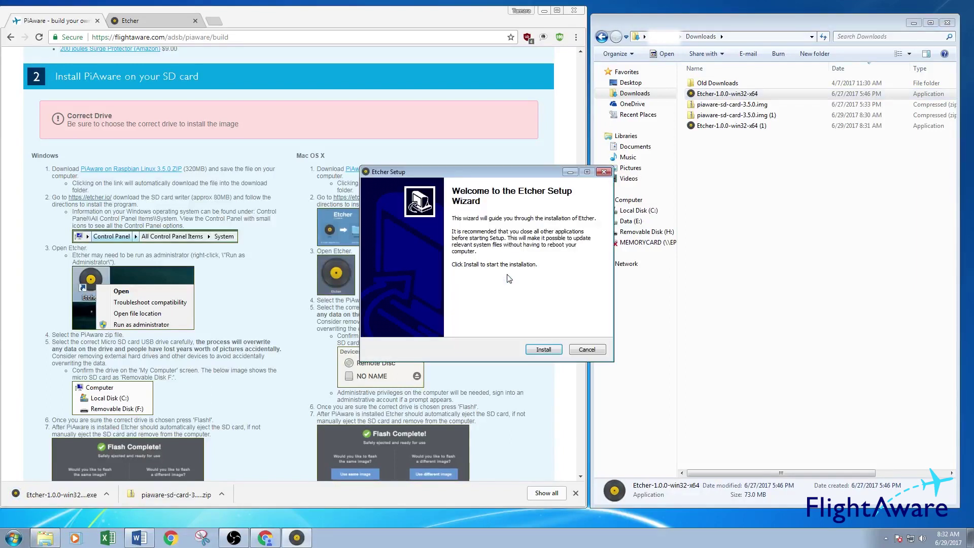
{"action": "left_click", "coordinate": [546, 351]}
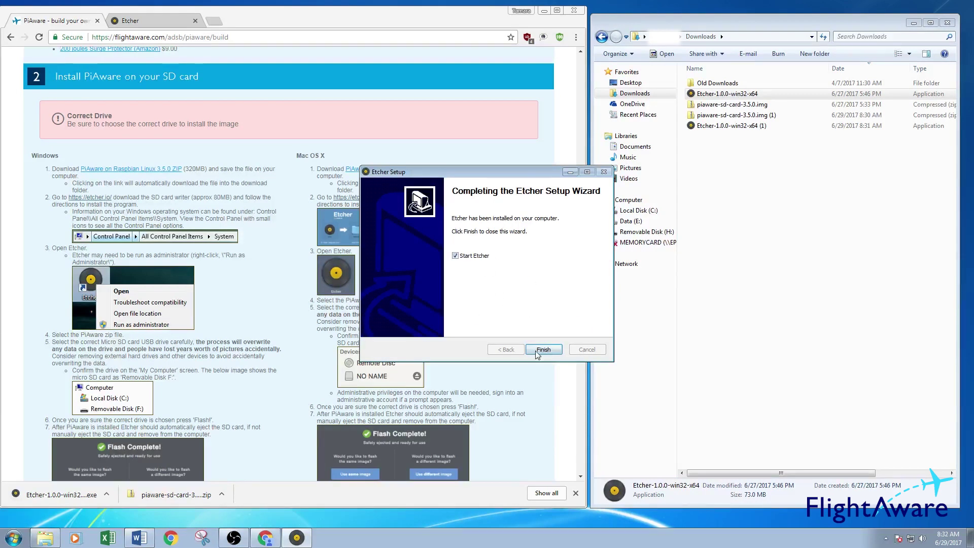
{"action": "left_click", "coordinate": [535, 352]}
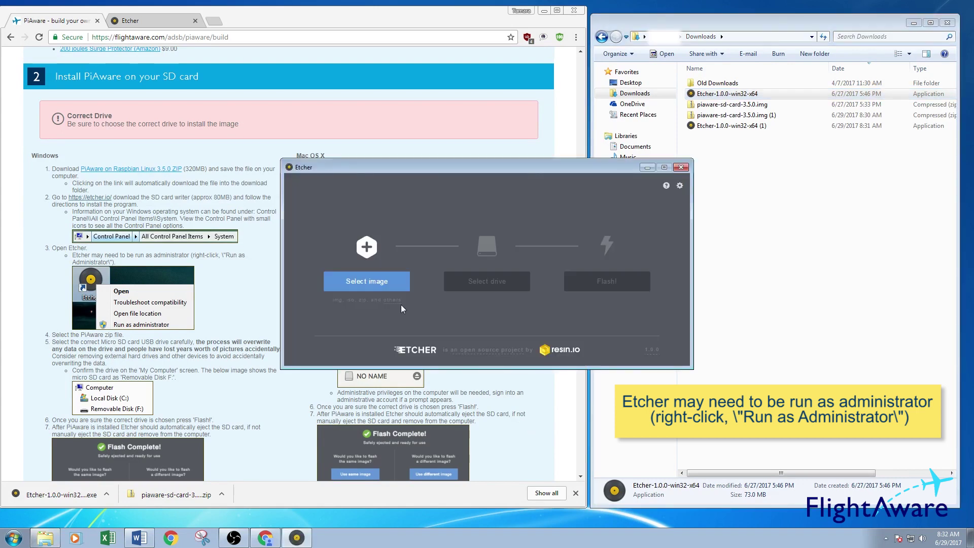
- Select piaware-sd-card-3.5.0.img as Etcher's image to flash onto the 15.9 GB drive
{"action": "left_click_drag", "start_coordinate": [572, 167], "coordinate": [592, 163]}
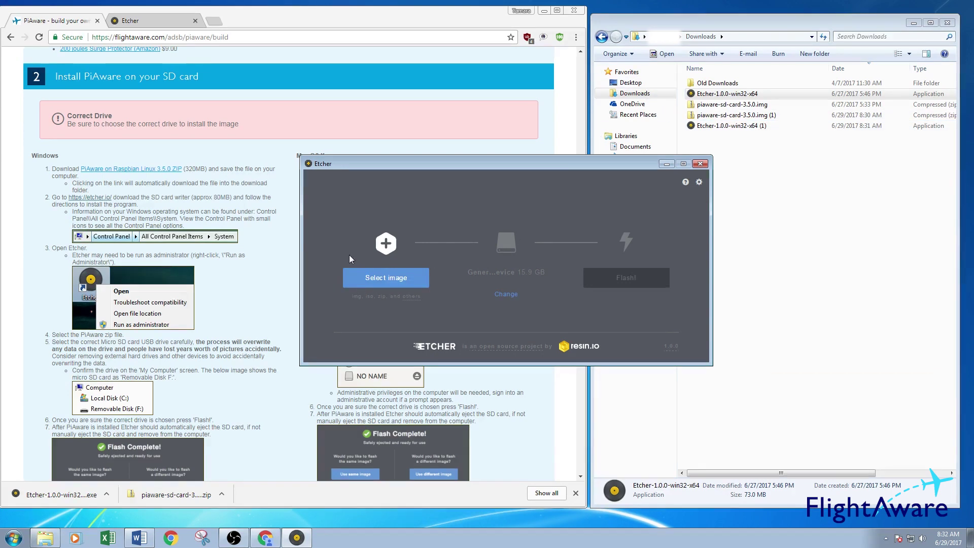
{"action": "left_click", "coordinate": [396, 283]}
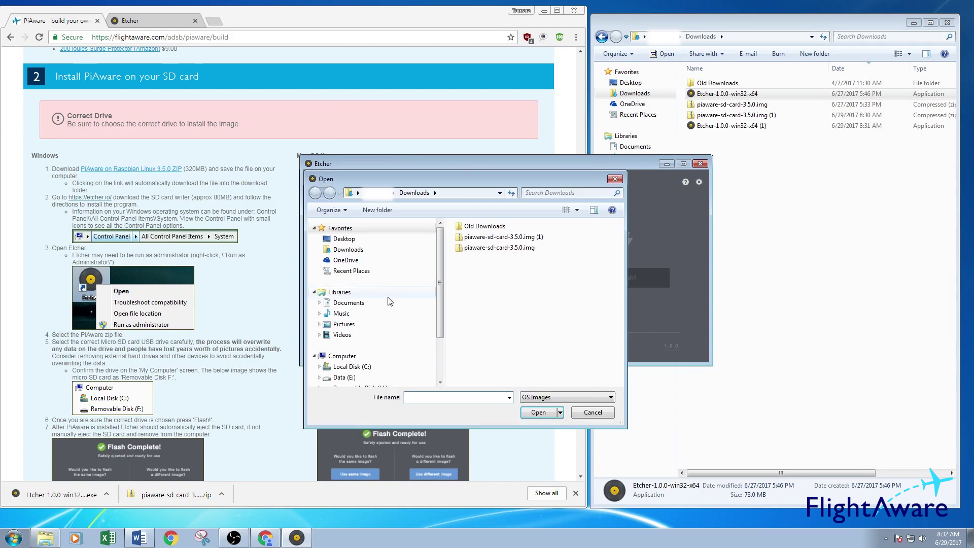
{"action": "left_click", "coordinate": [480, 252]}
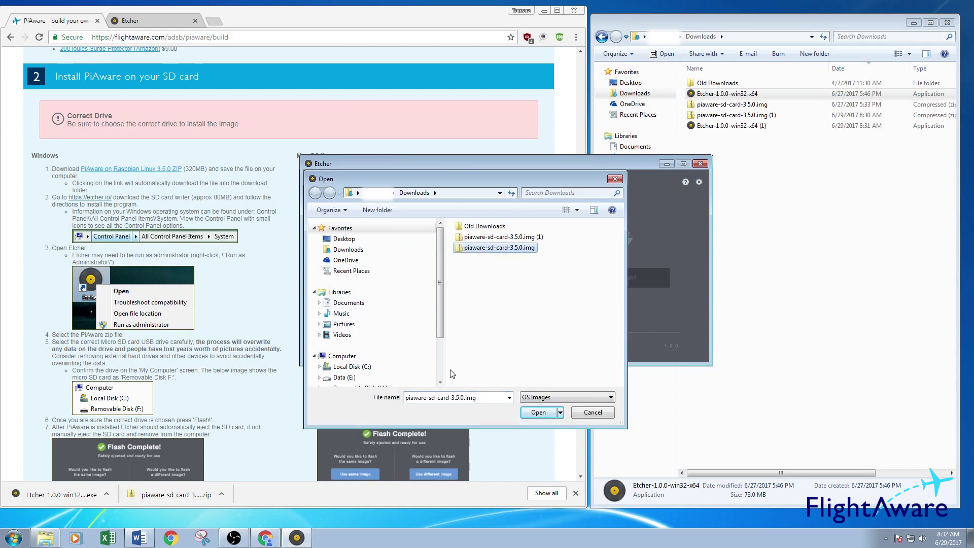
{"action": "left_click", "coordinate": [549, 412]}
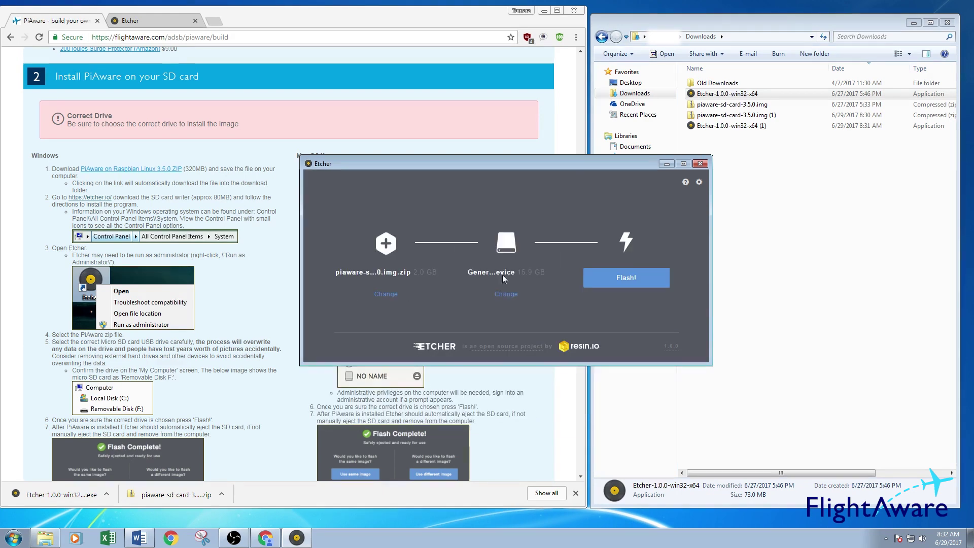
{"action": "left_click_drag", "start_coordinate": [589, 168], "coordinate": [459, 226]}
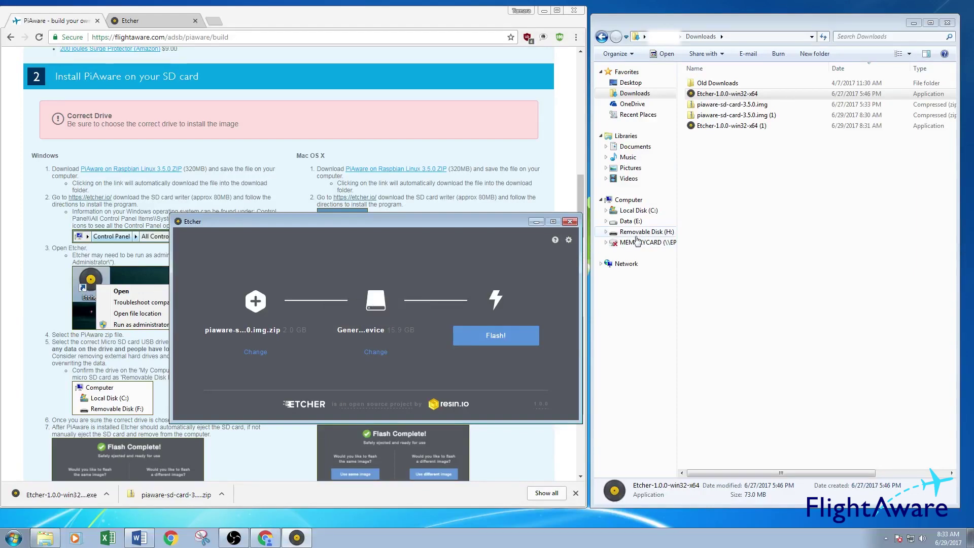
- Flash the PiAware image onto the 15.9 GB SD card and wait for completion
{"action": "left_click", "coordinate": [516, 339]}
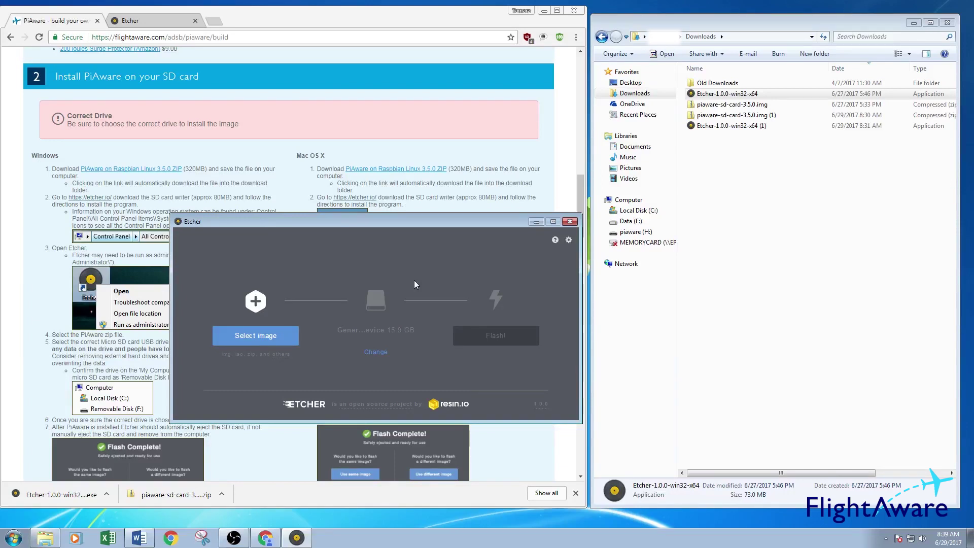
- Open piaware-config from piaware (H:) in Notepad and select the wireless-ssid network name value
{"action": "left_click", "coordinate": [635, 232]}
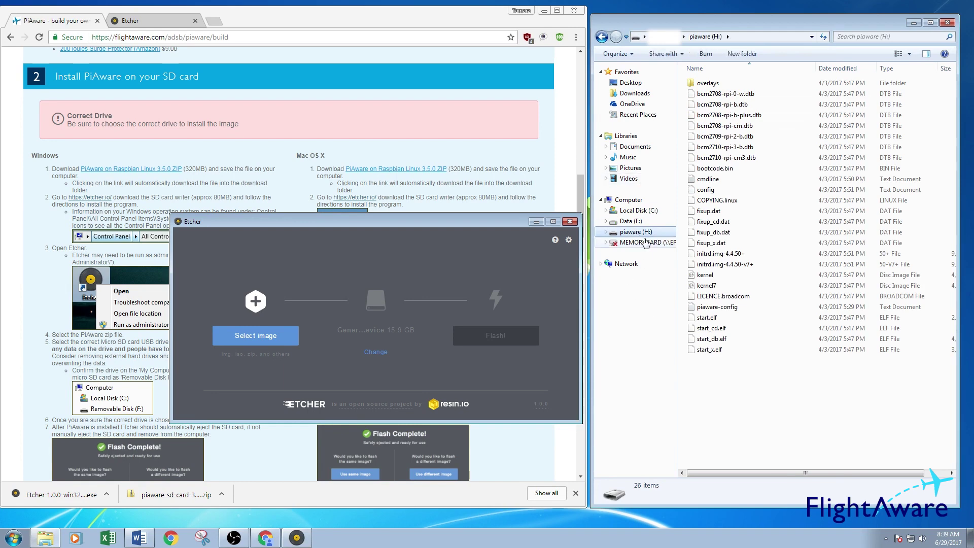
{"action": "double_click", "coordinate": [740, 311]}
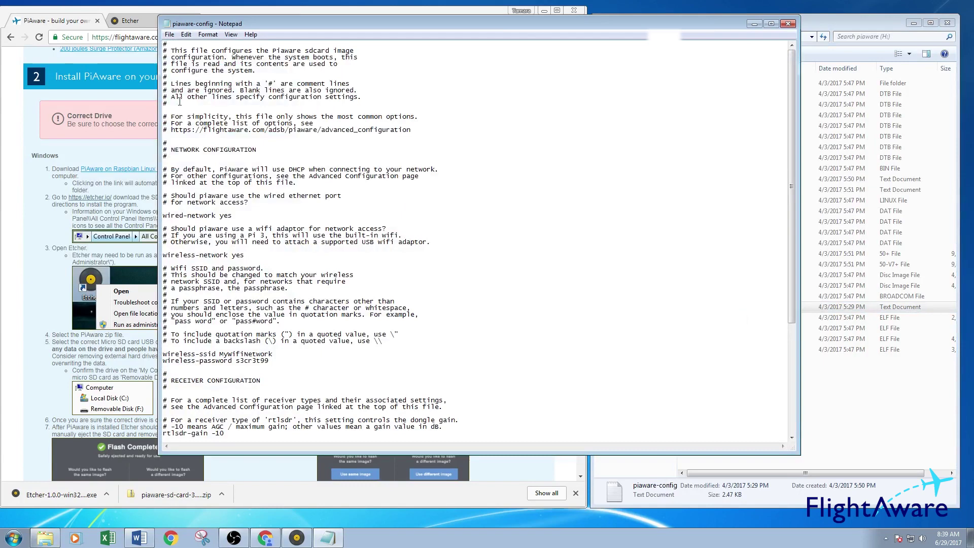
{"action": "left_click_drag", "start_coordinate": [318, 23], "coordinate": [359, 28]}
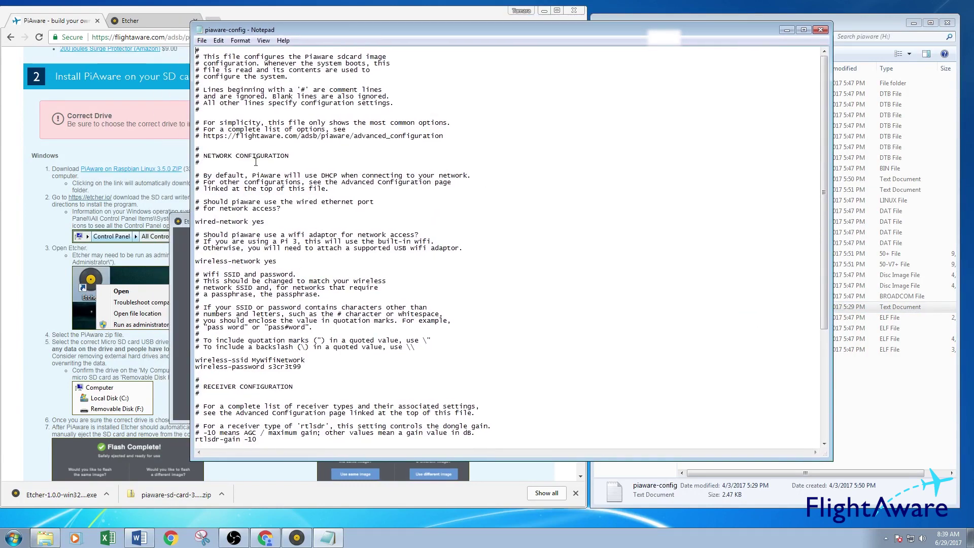
{"action": "scroll", "coordinate": [258, 339], "scroll_direction": "down", "scroll_amount": 1}
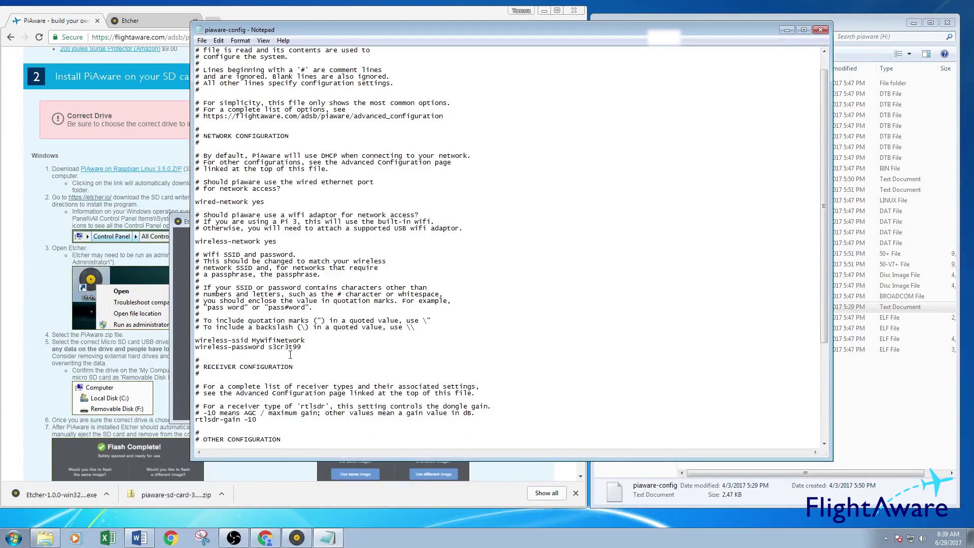
{"action": "scroll", "coordinate": [312, 280], "scroll_direction": "down", "scroll_amount": 6}
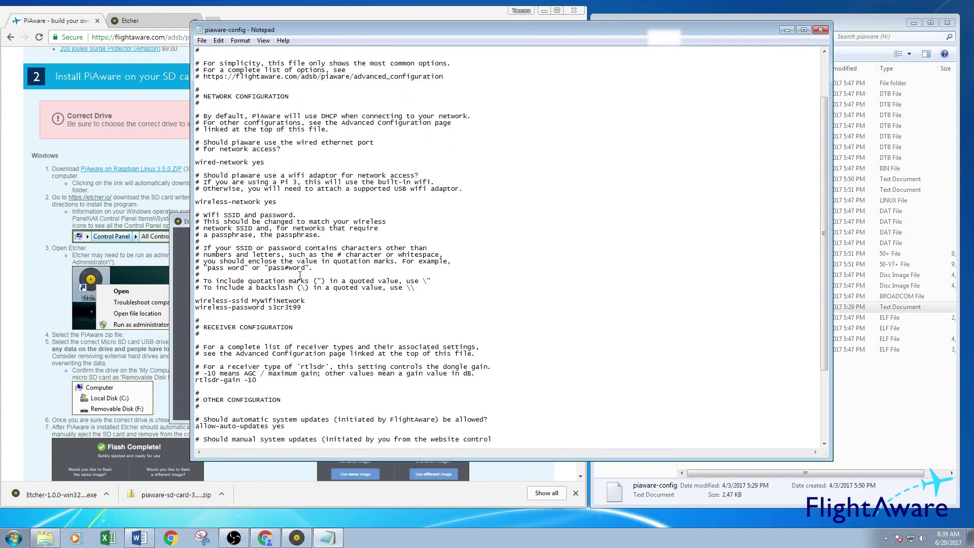
{"action": "left_click_drag", "start_coordinate": [308, 224], "coordinate": [269, 232]}
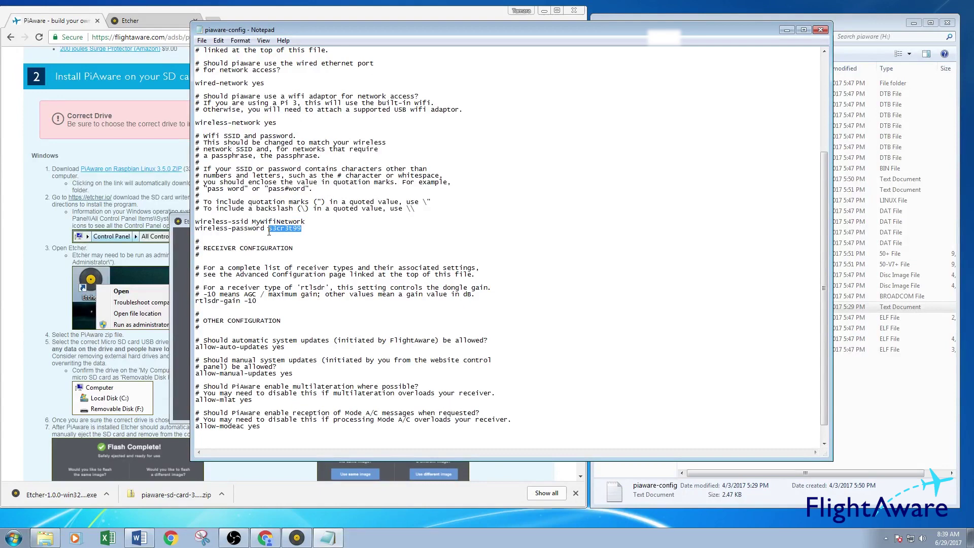
{"action": "scroll", "coordinate": [302, 426], "scroll_direction": "down", "scroll_amount": 1}
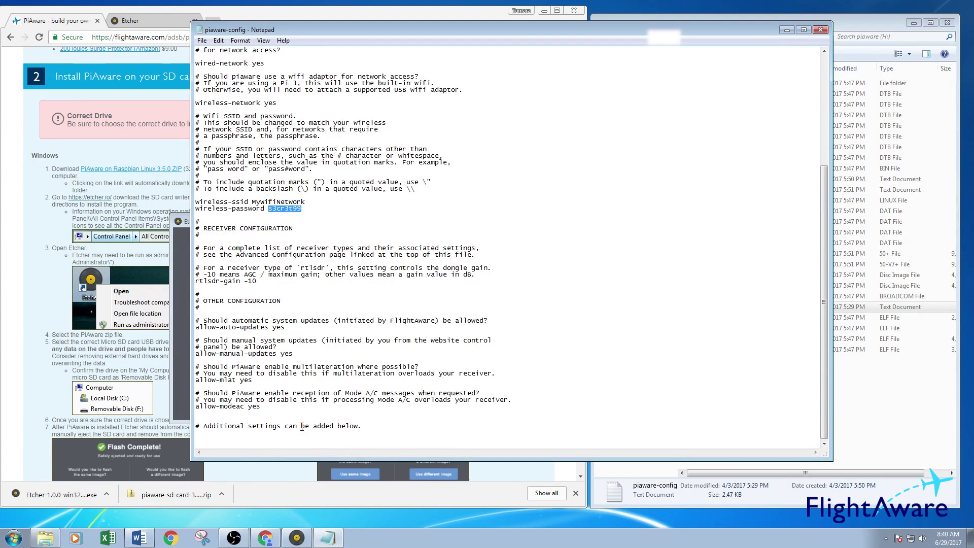
- Close piaware-config in Notepad and eject the piaware (H:) drive
{"action": "left_click", "coordinate": [821, 30]}
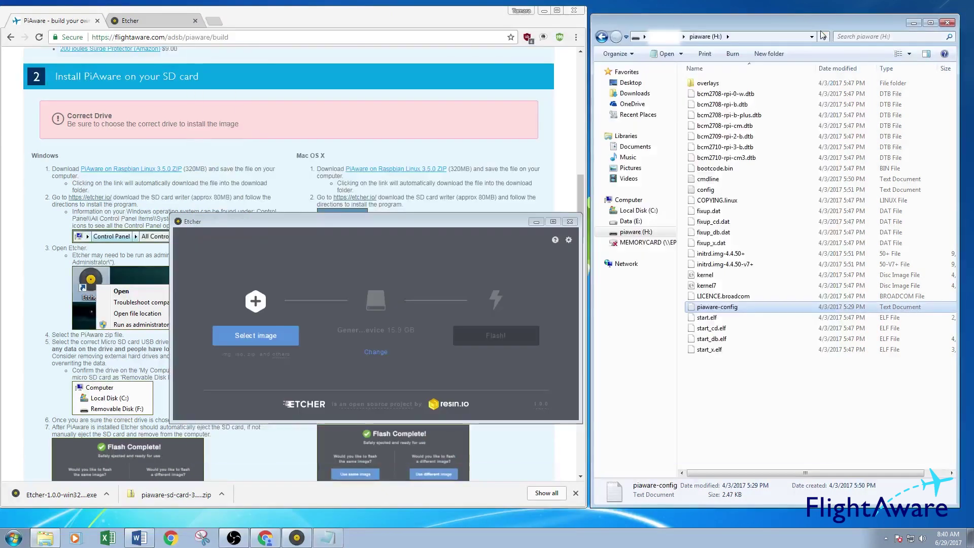
{"action": "right_click", "coordinate": [636, 235]}
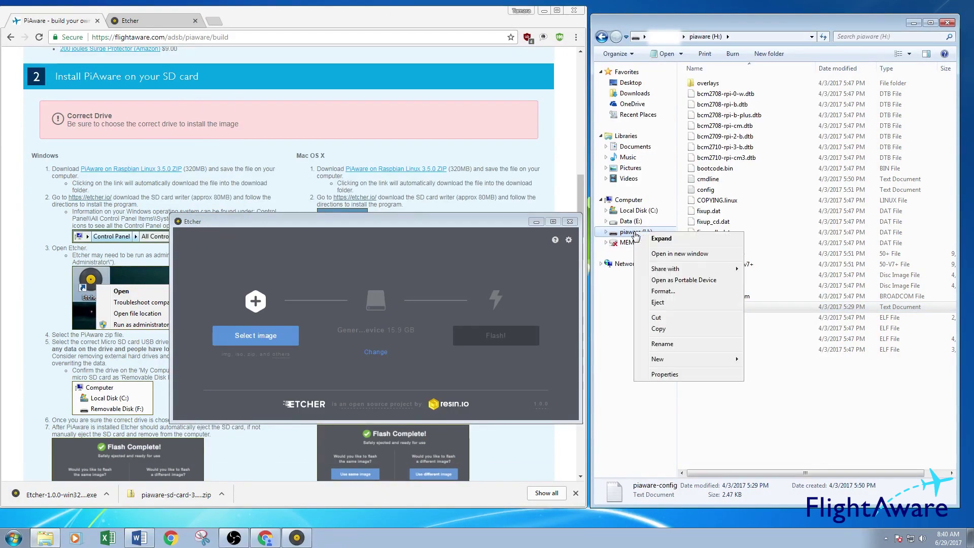
{"action": "left_click", "coordinate": [675, 305]}
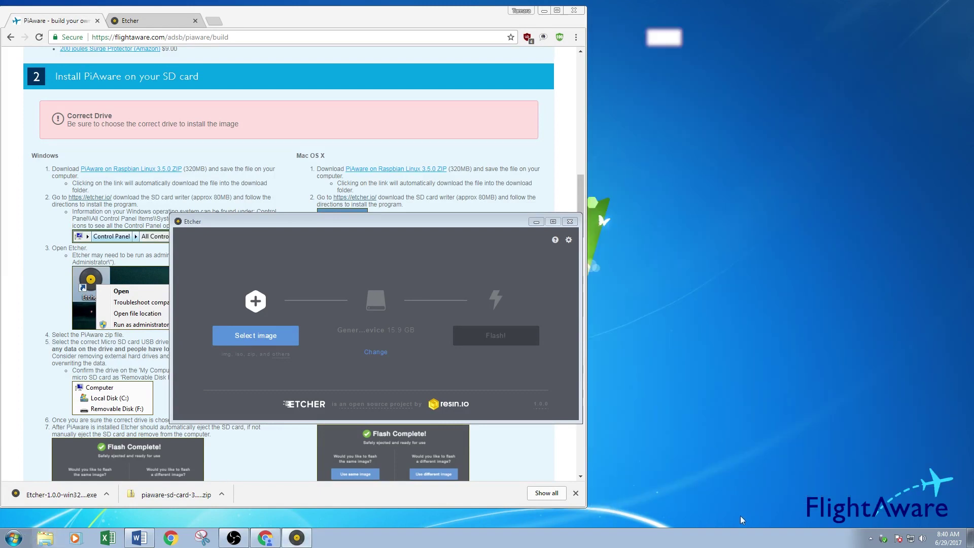